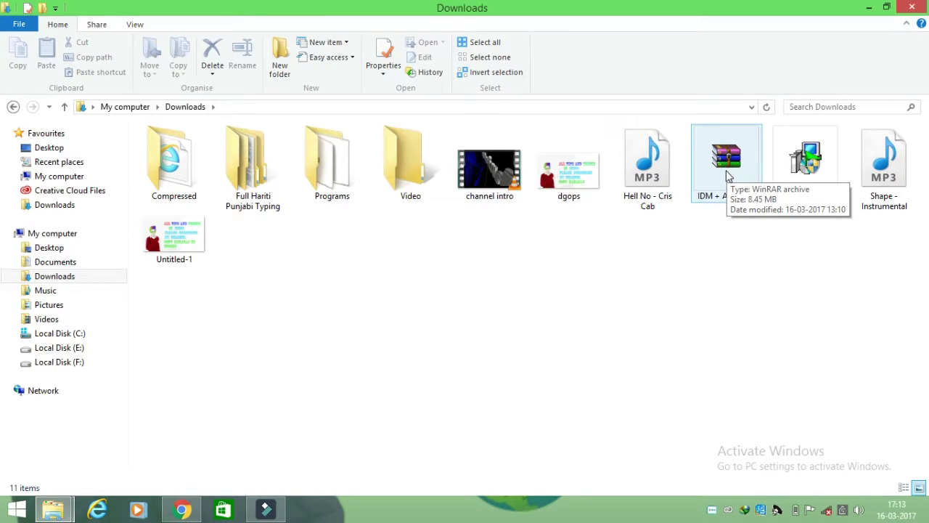
- Open the IDM + Activator archive from Downloads, dismiss the WinRAR licence notice, and minimize the archive window
double_click(729, 180)
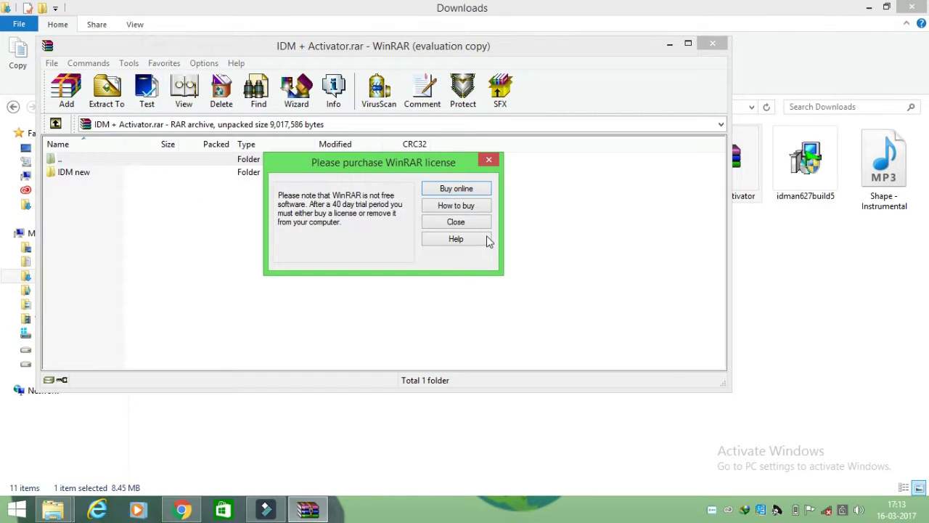
click(459, 222)
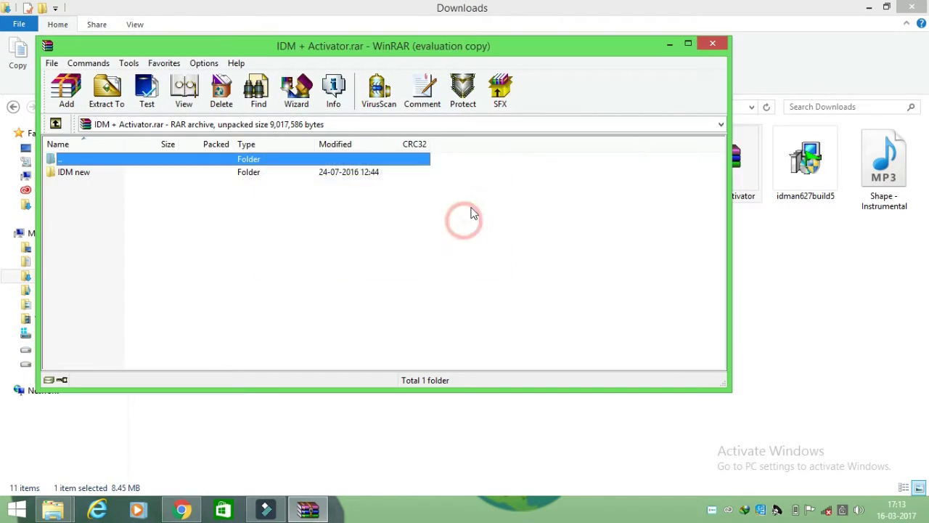
click(669, 45)
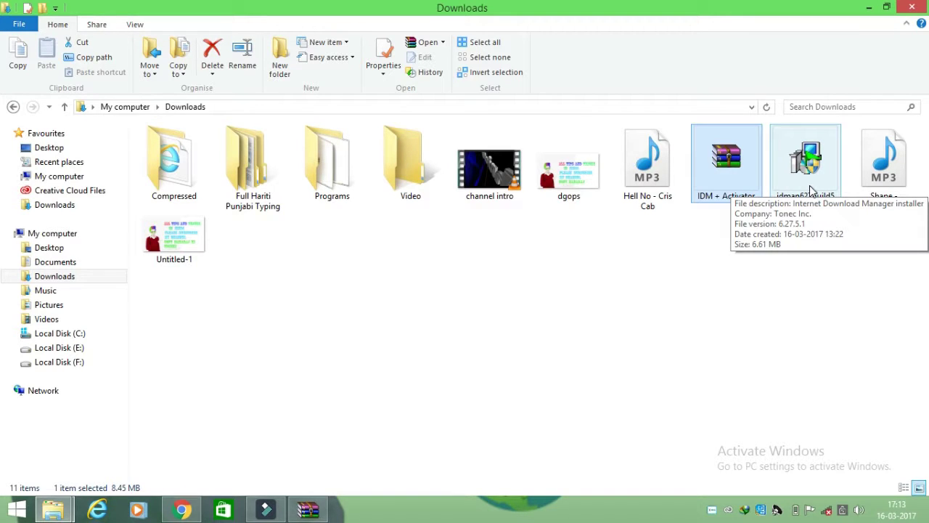
- Launch the idman627build5 installer from Downloads, minimize the folder window, and proceed to the licence agreement
double_click(809, 185)
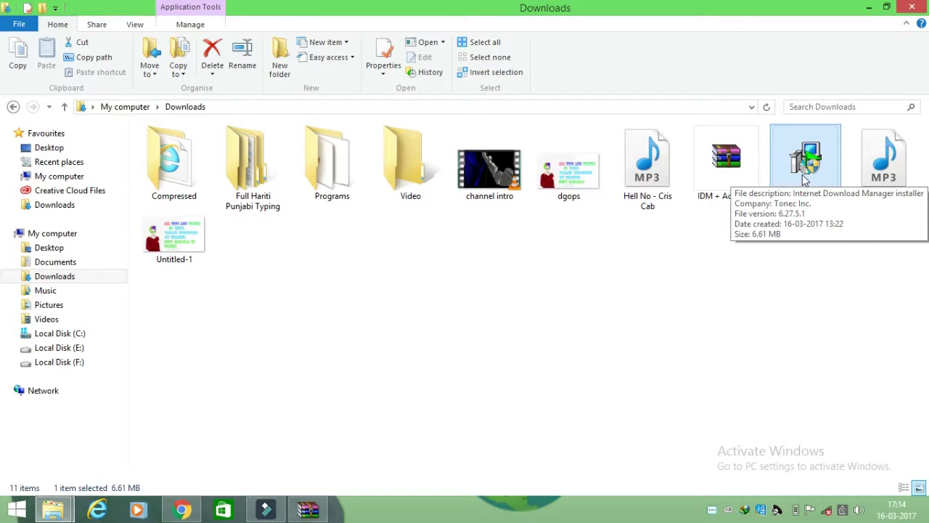
click(869, 7)
click(578, 307)
click(511, 355)
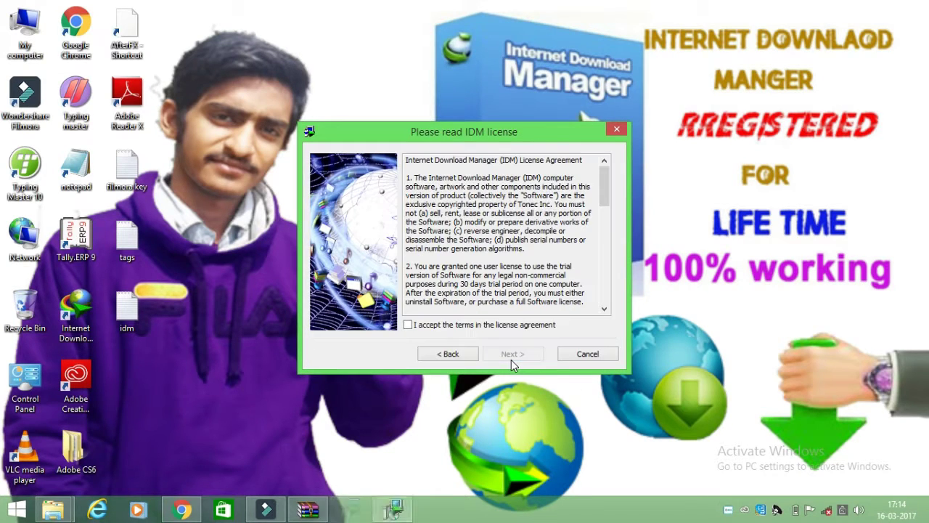
- Accept the licence terms, complete the Internet Download Manager installation with default settings, and dismiss the browser integration notice
click(447, 329)
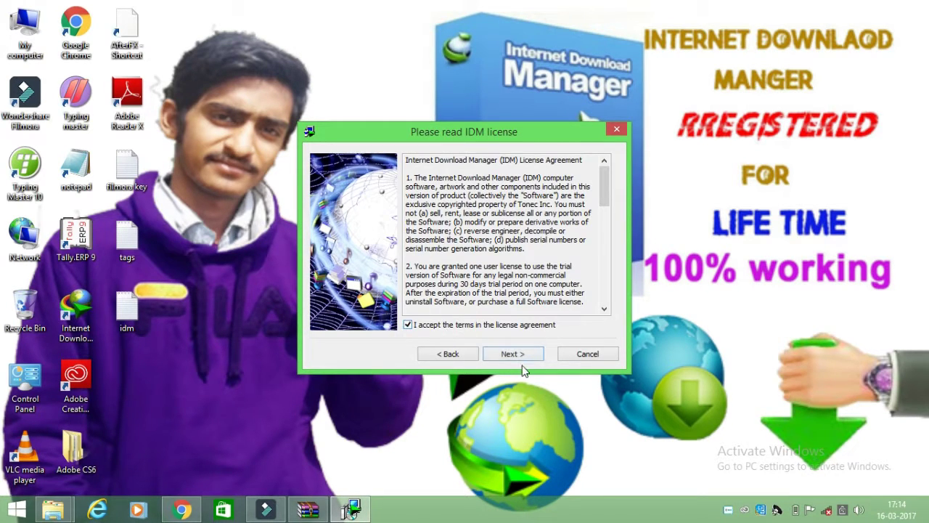
click(512, 354)
click(512, 355)
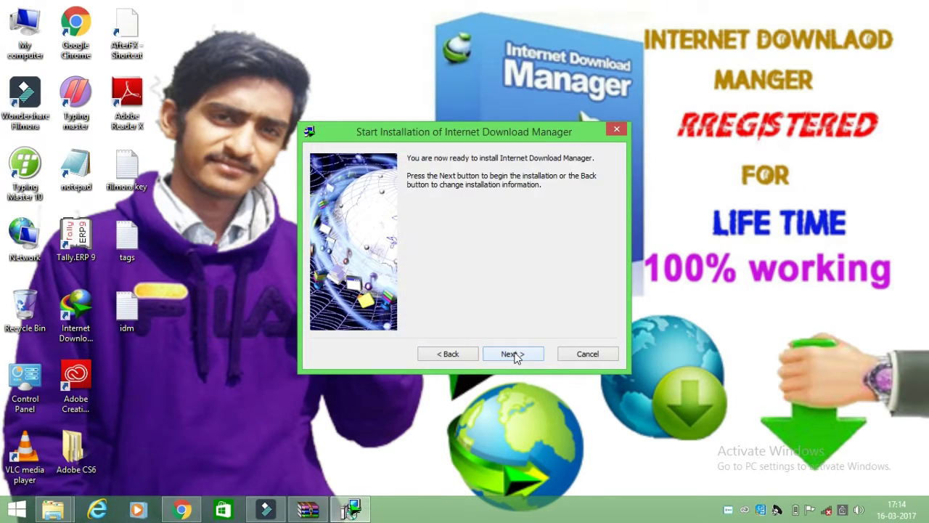
click(512, 354)
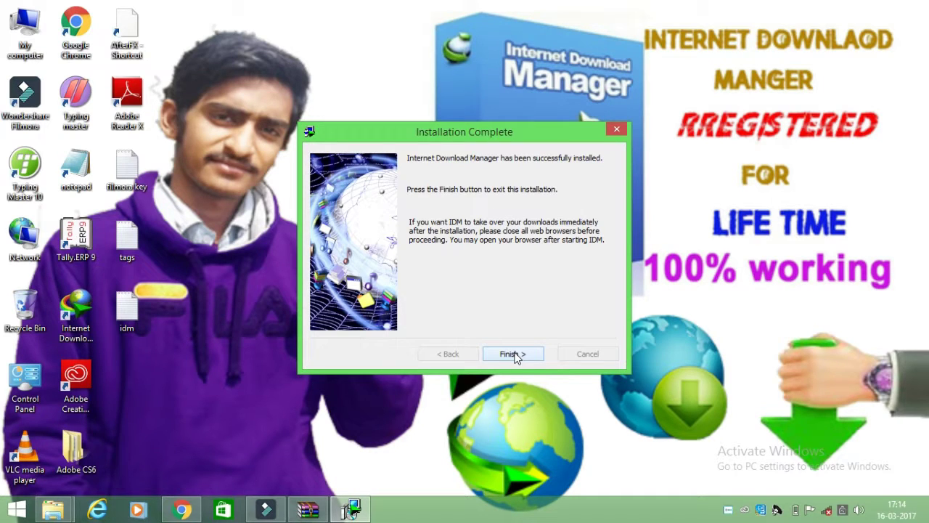
click(512, 353)
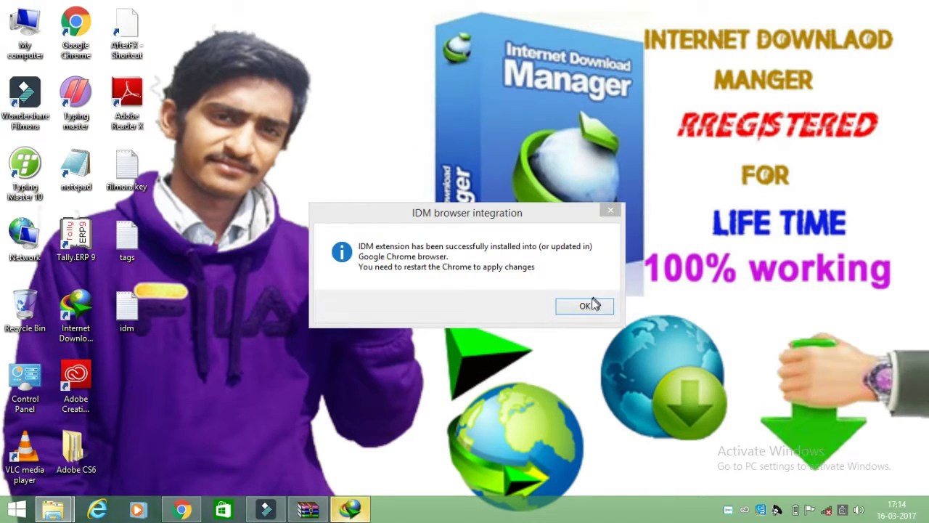
click(584, 307)
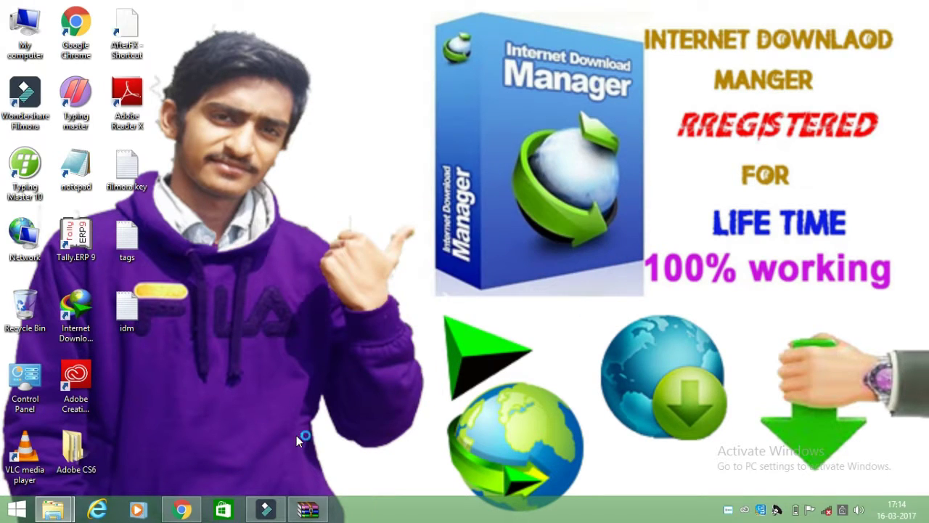
- Launch the idman625 installer from the IDM new folder inside the IDM + Activator archive
click(307, 510)
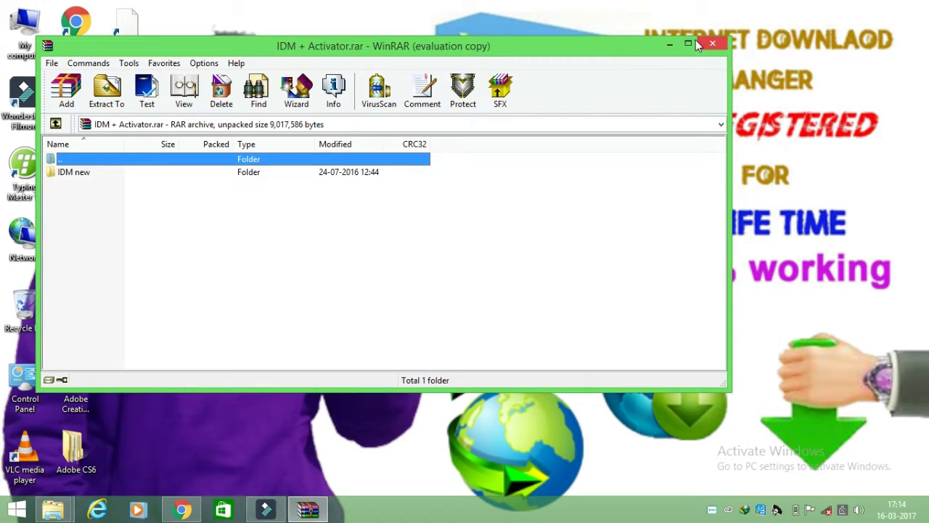
double_click(227, 174)
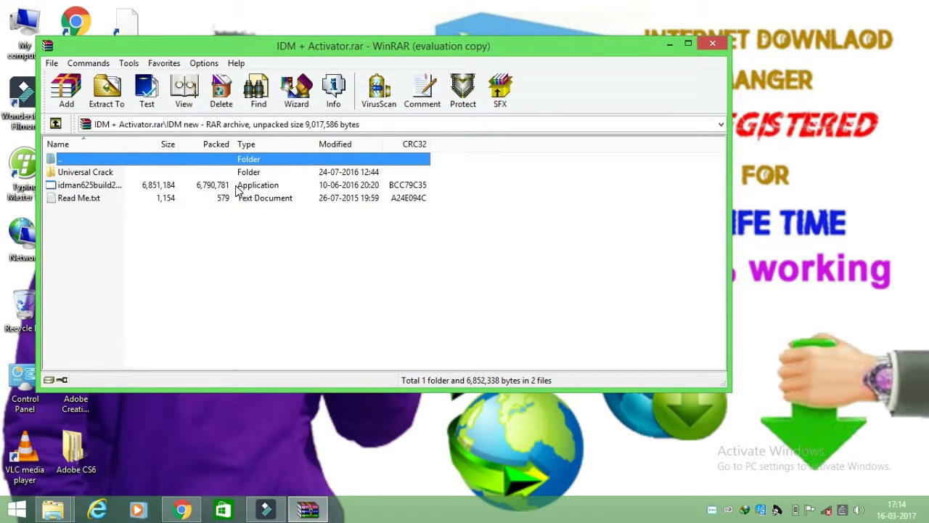
click(229, 186)
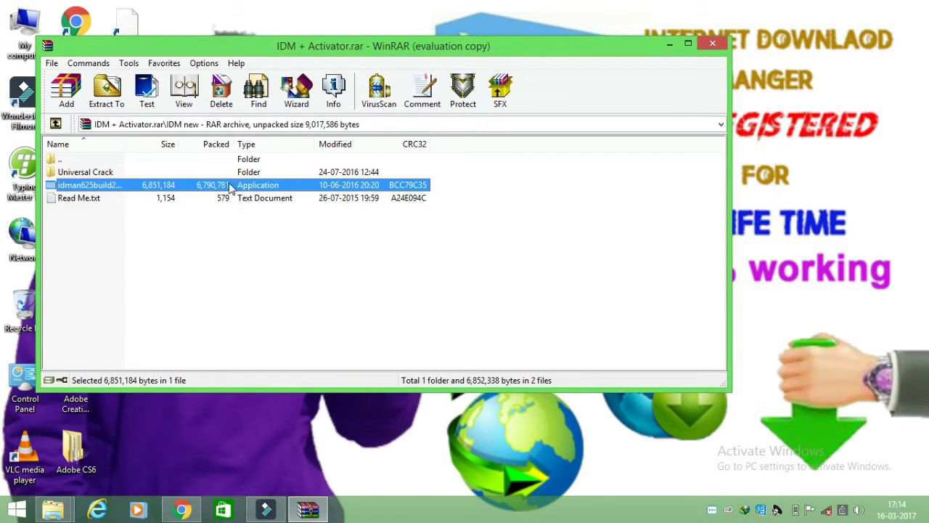
double_click(234, 188)
key(Return)
click(587, 305)
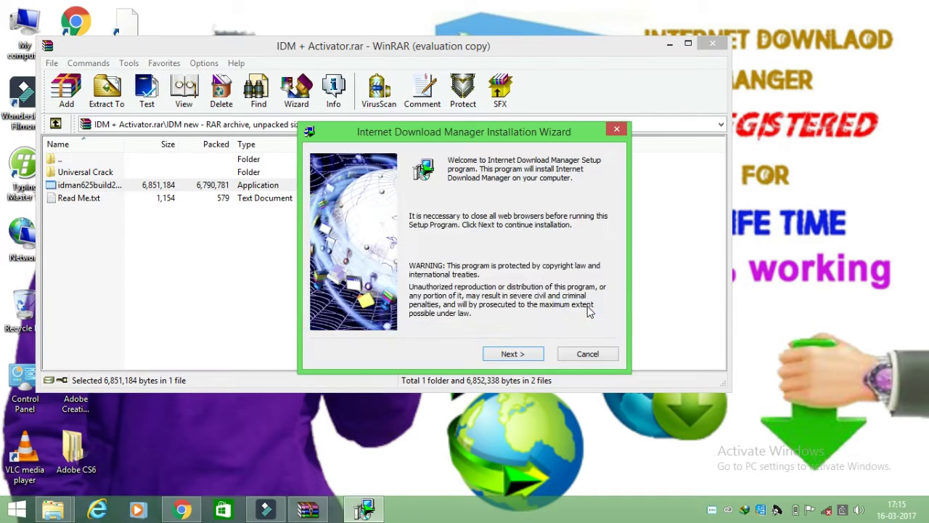
- Accept the licence terms, install IDM in the default folder with a desktop icon, and dismiss the browser integration notice
click(512, 354)
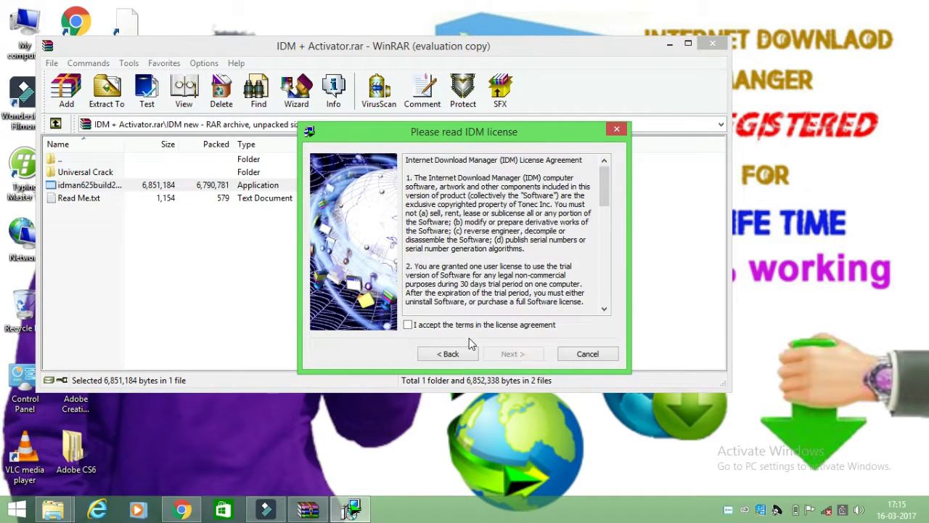
click(448, 328)
click(511, 353)
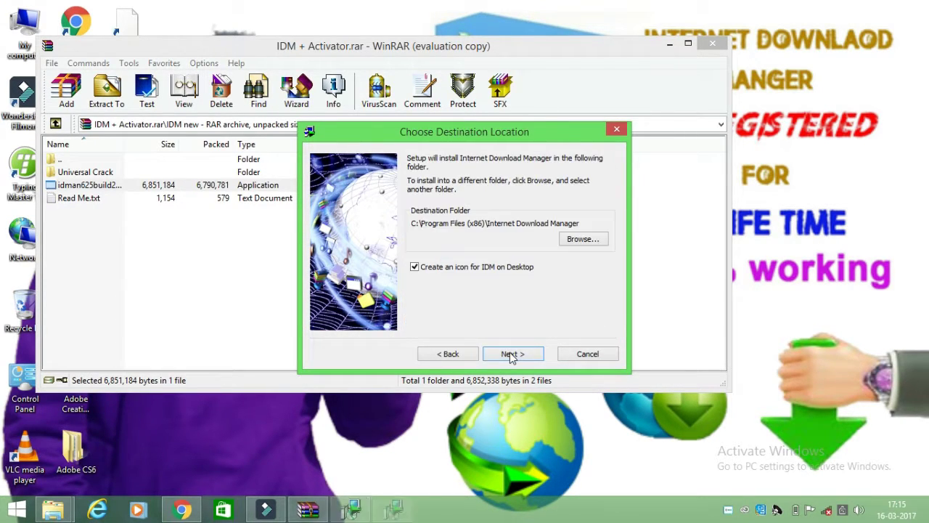
click(510, 352)
click(510, 352)
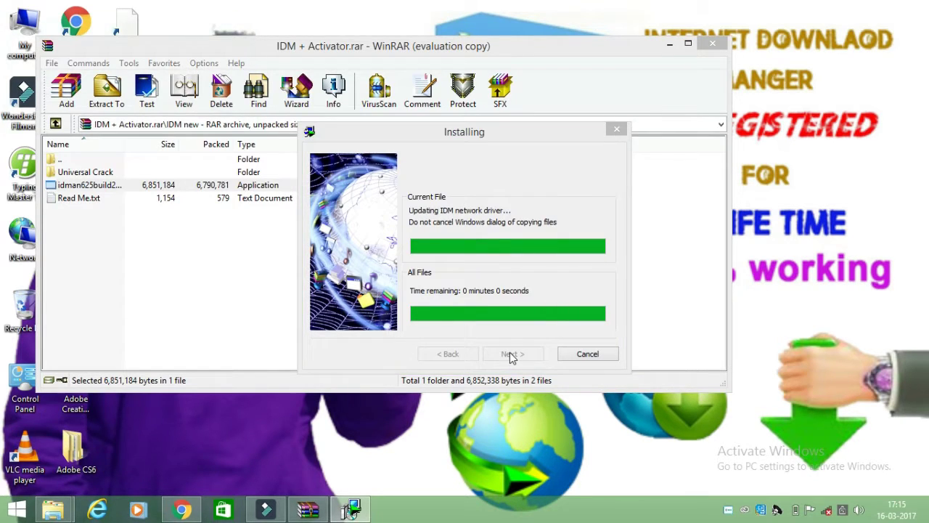
click(511, 355)
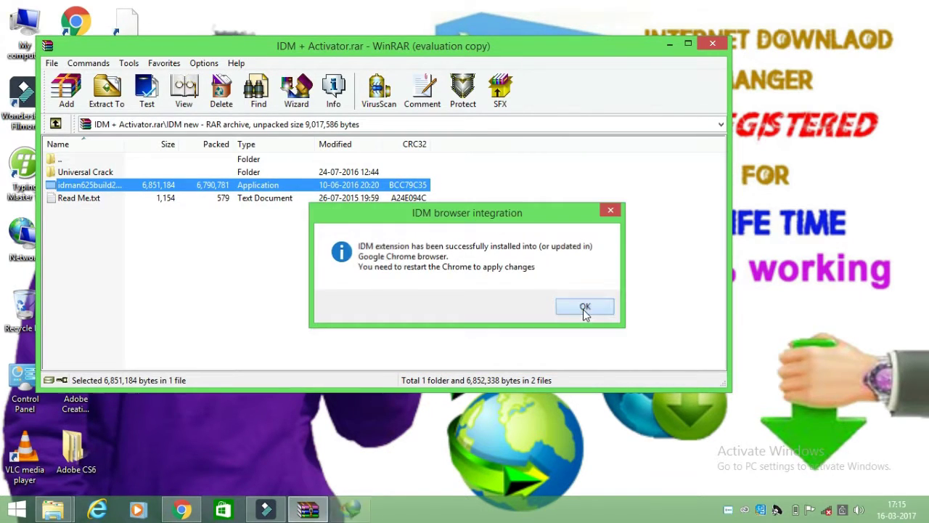
click(584, 307)
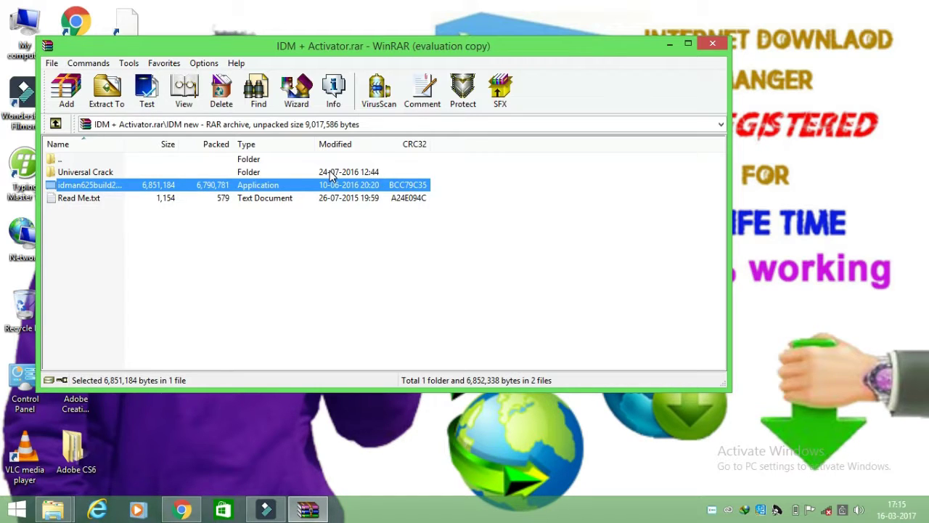
- Run IDM Universal Web Crack from the Universal Crack folder, open its Custom Registration Name option, apply the crack, and close the tool
double_click(330, 173)
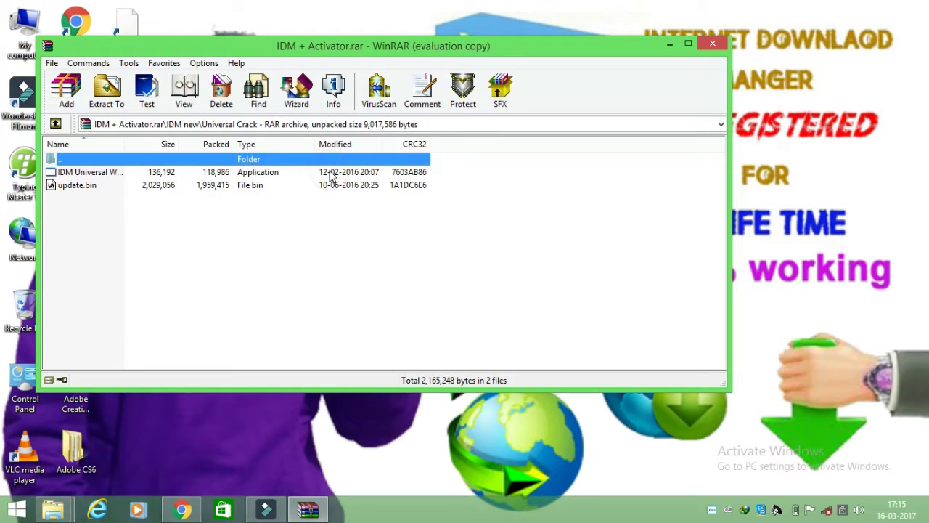
double_click(229, 176)
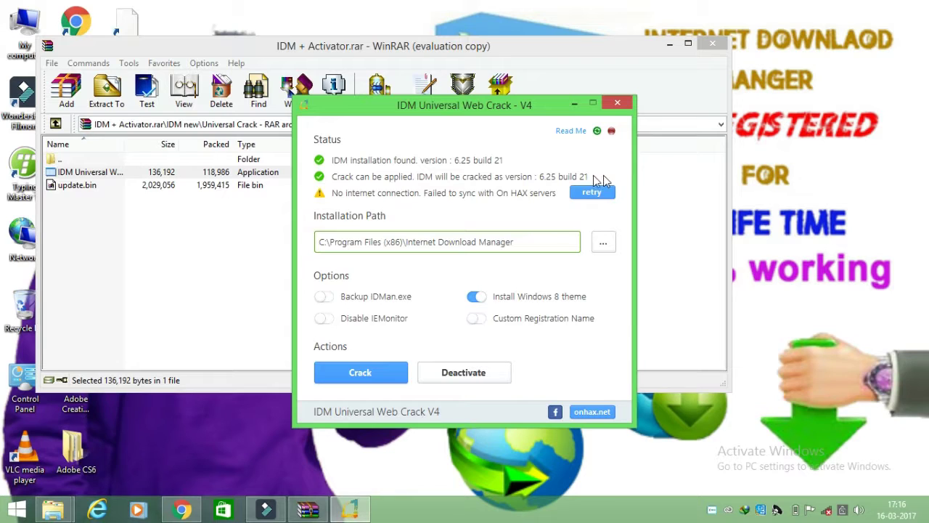
click(485, 320)
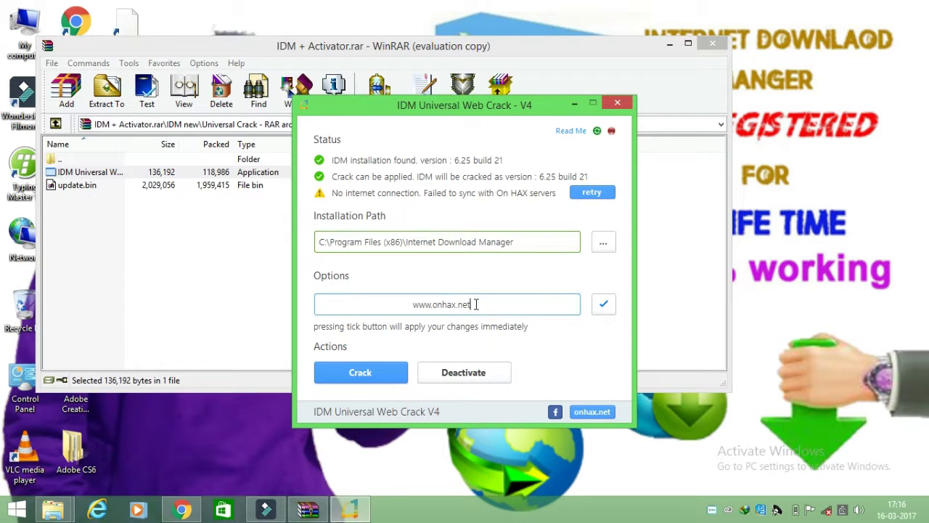
click(356, 371)
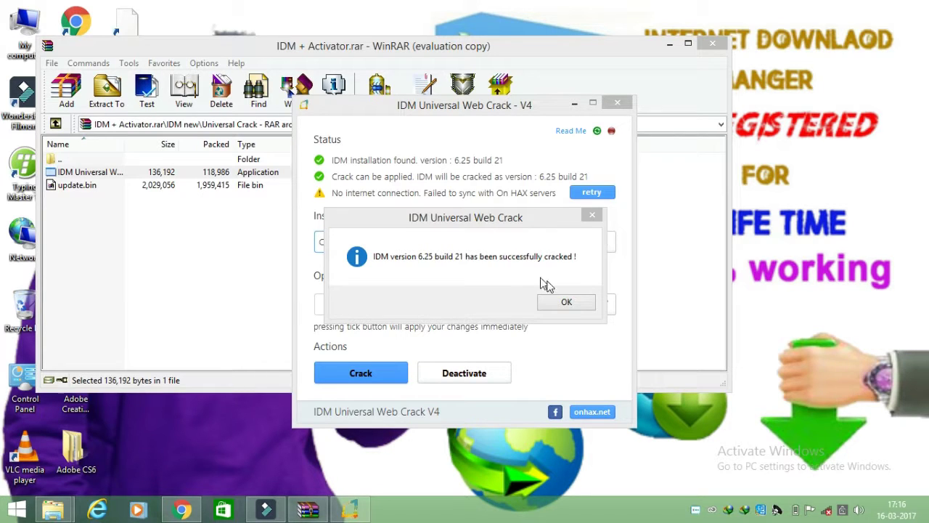
click(567, 304)
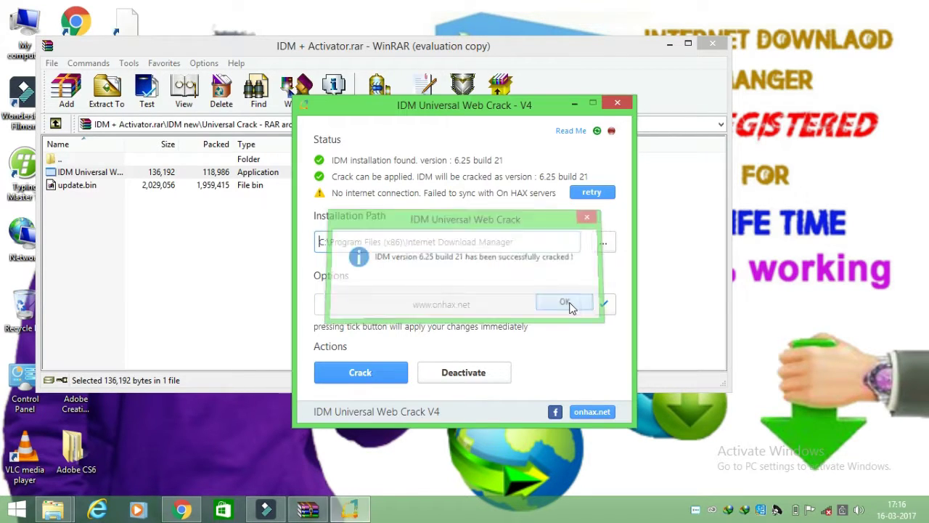
click(619, 103)
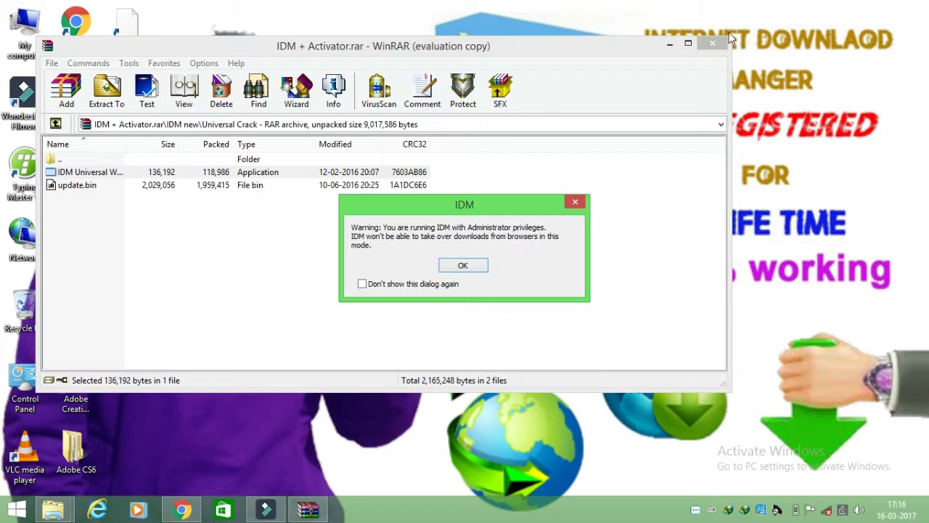
- Dismiss the administrator privileges warning, and close the Internet Download Manager and archive windows
click(570, 202)
click(720, 100)
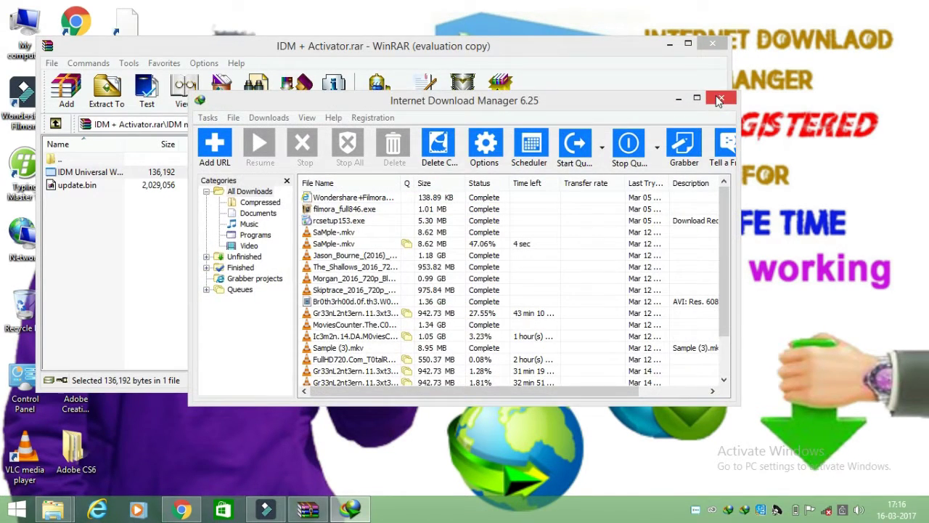
click(714, 44)
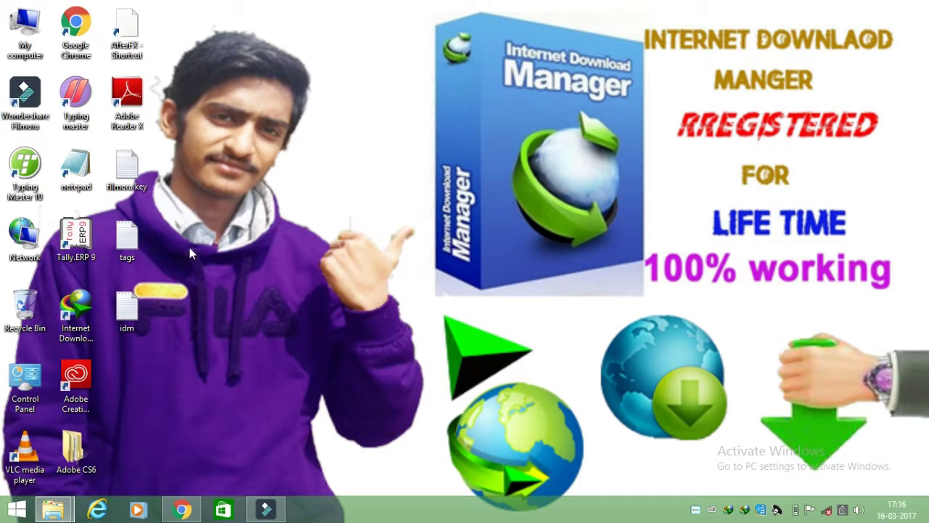
- Reopen Internet Download Manager from the desktop, check its Registration options, and close it
click(77, 307)
double_click(76, 306)
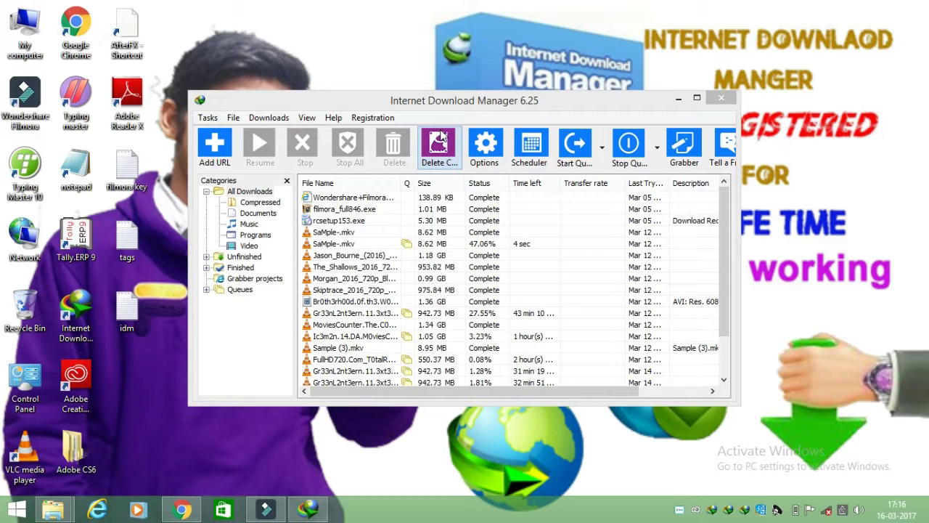
click(387, 118)
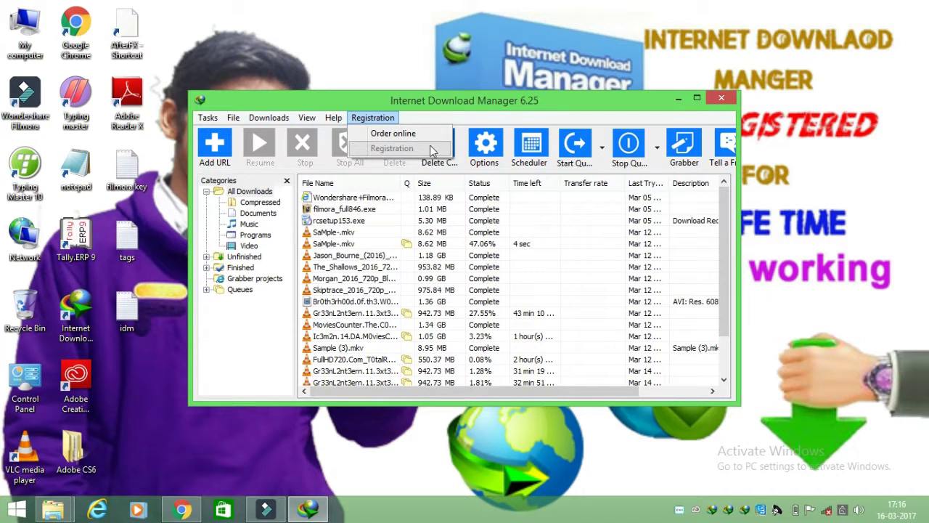
click(725, 95)
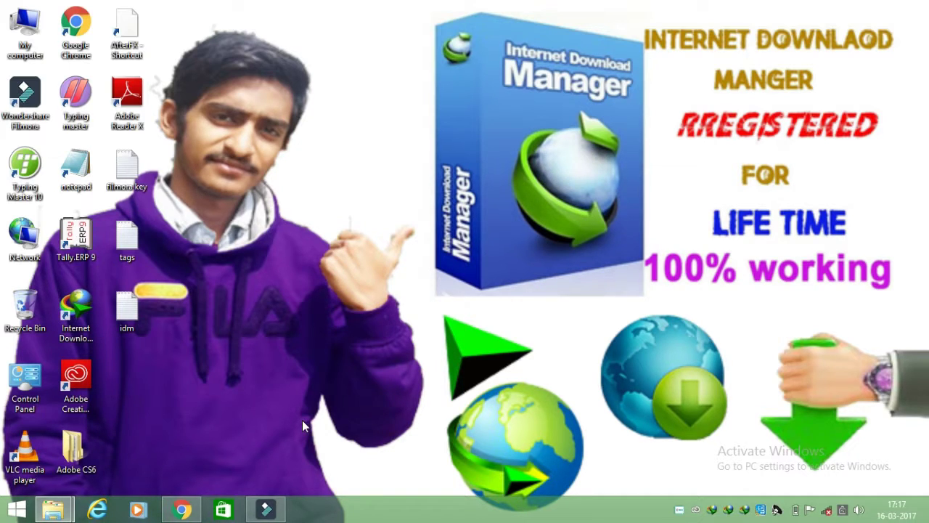
mouse_move(284, 511)
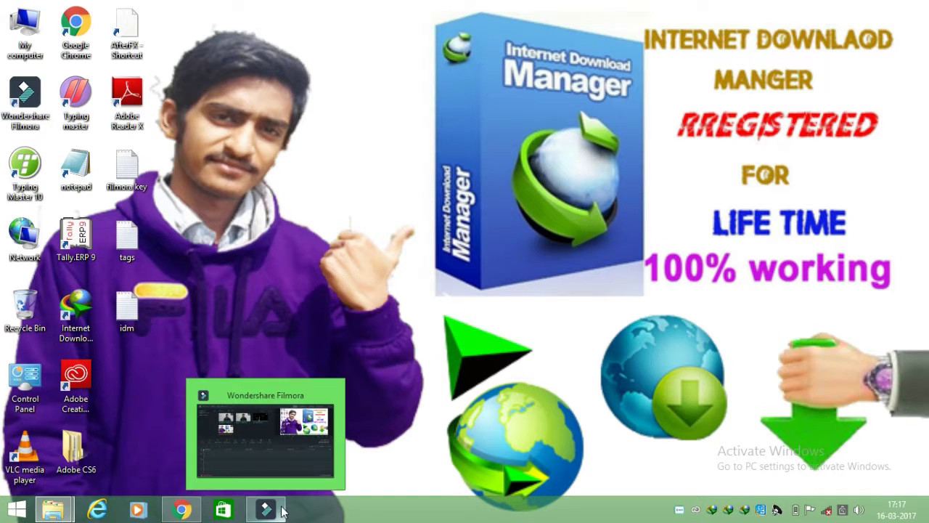
click(680, 510)
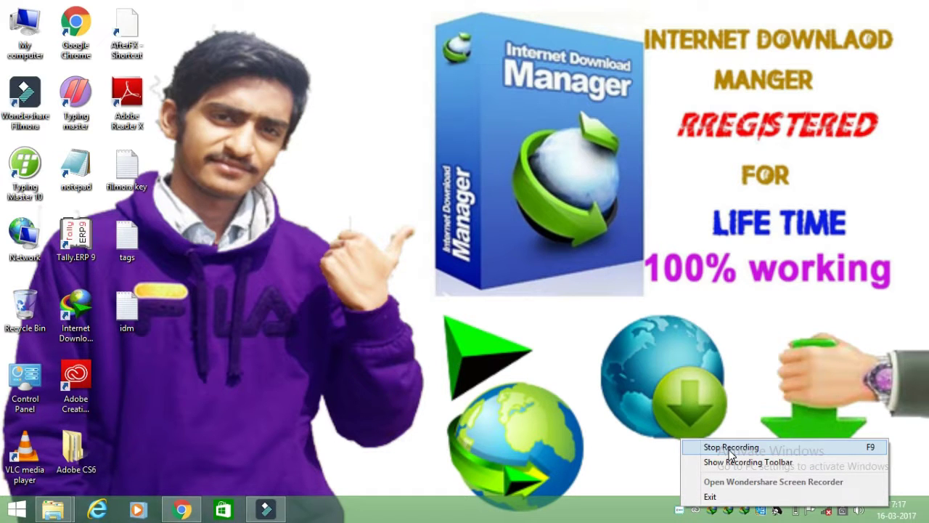
click(731, 448)
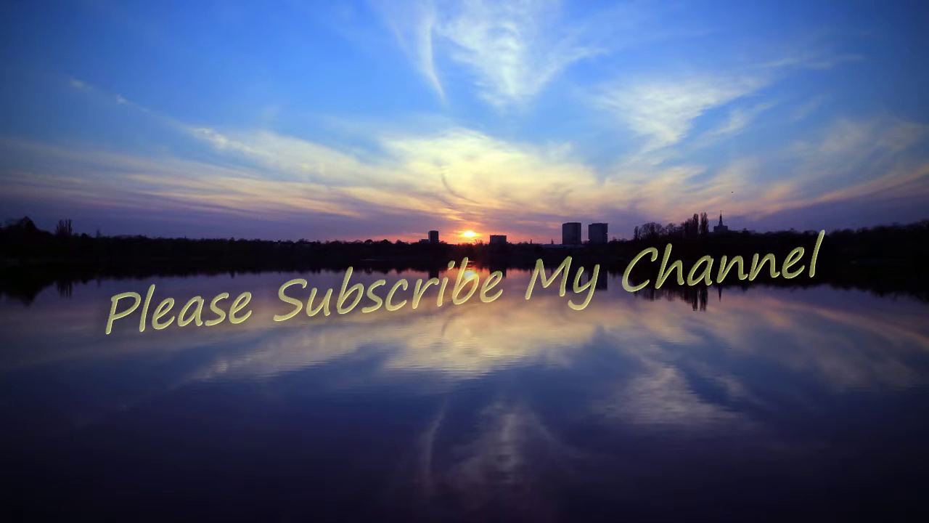